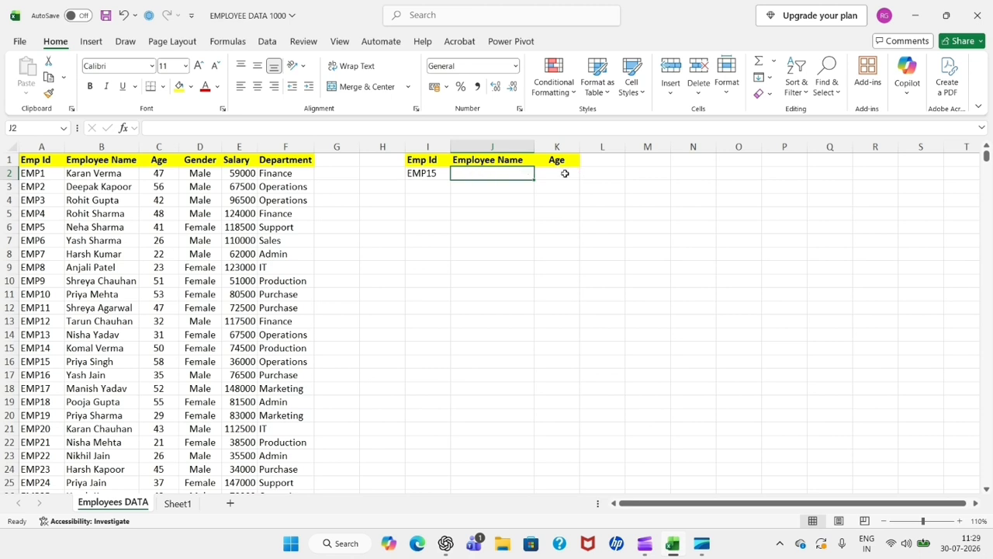
- Start a VLOOKUP formula in cell J2 under Employee Name, using the Emp Id in I2 as the lookup value
{"action": "double_click", "coordinate": [467, 173]}
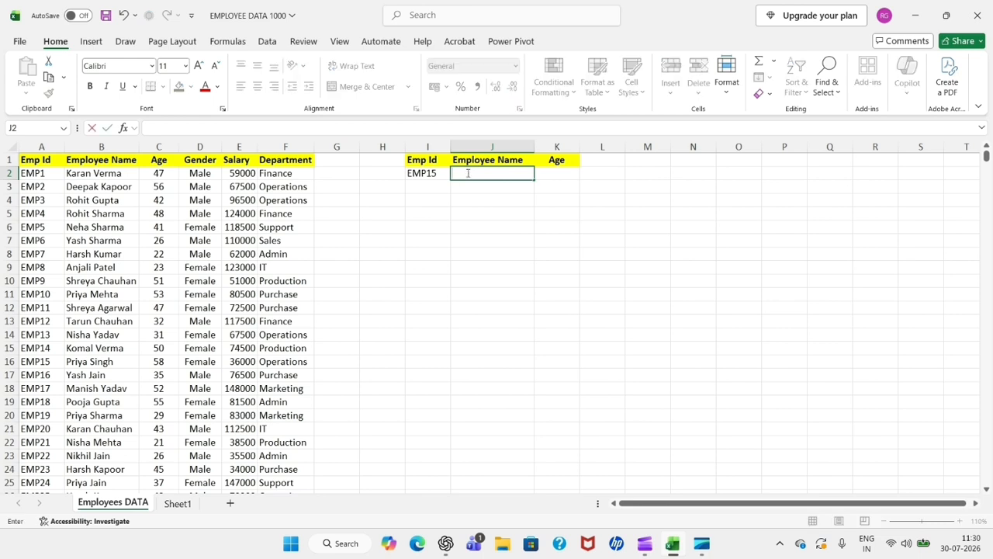
{"action": "type", "text": "="}
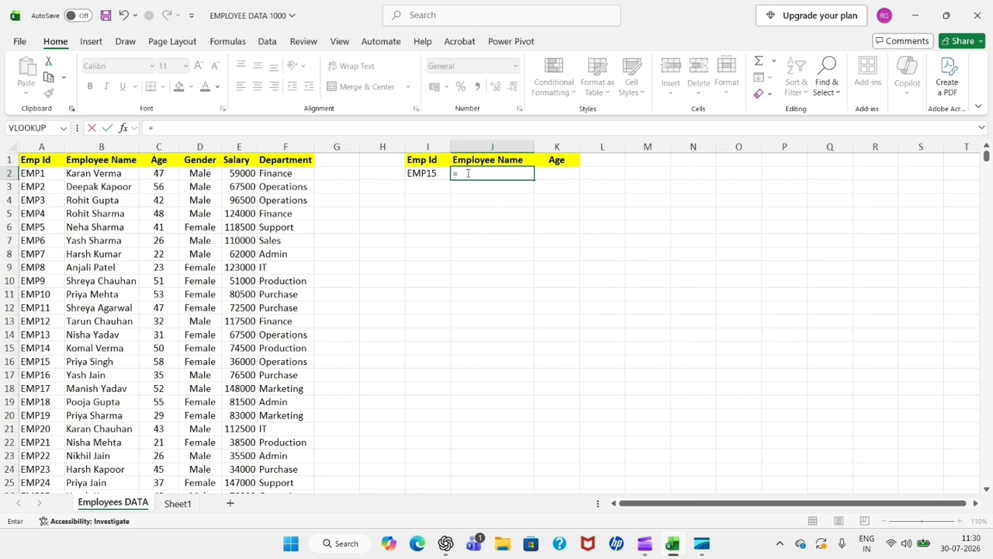
{"action": "type", "text": "VLOO"}
{"action": "key", "text": "Tab"}
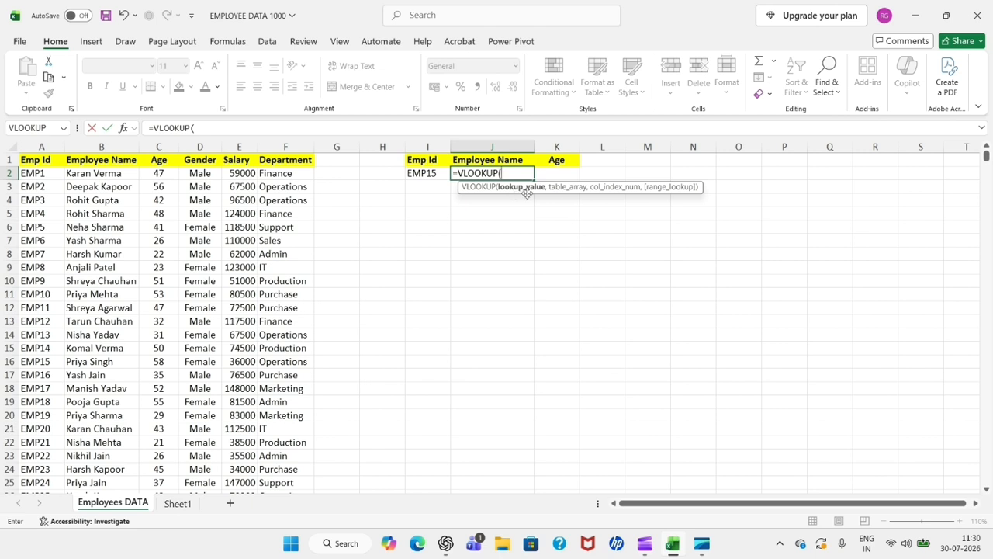
{"action": "left_click", "coordinate": [432, 174]}
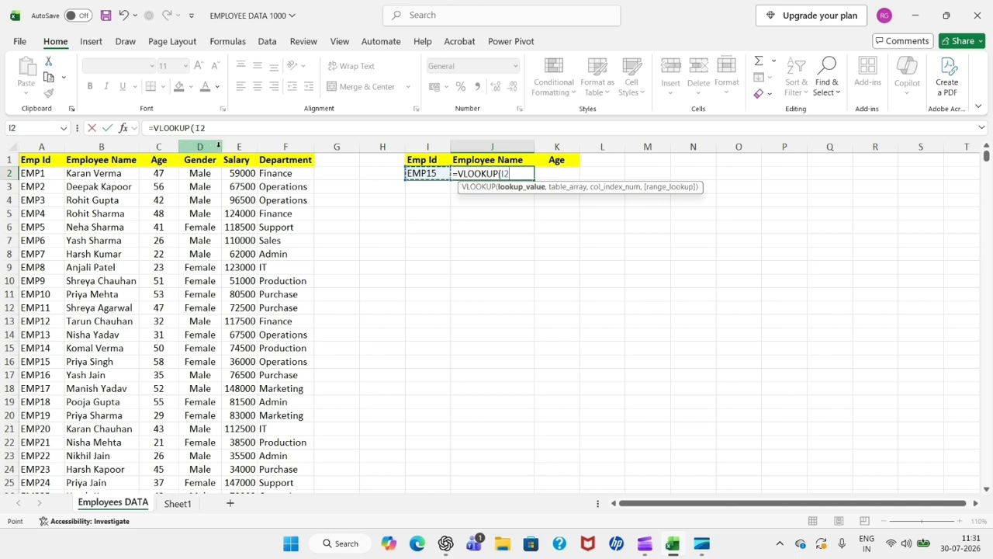
{"action": "left_click", "coordinate": [516, 172]}
{"action": "type", "text": ","}
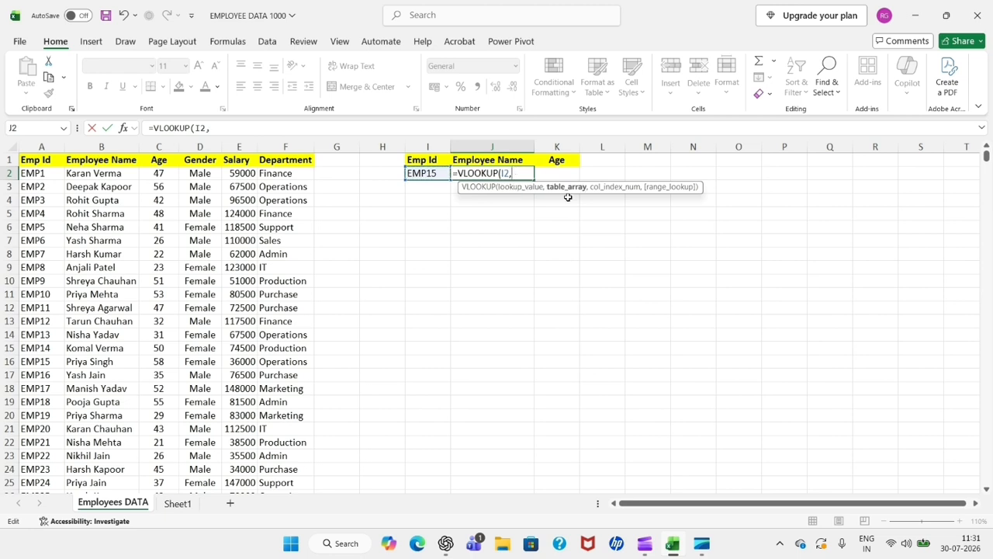
- Set the table array of the J2 lookup to the employee data range A2:F101
{"action": "left_click", "coordinate": [27, 172]}
{"action": "key", "text": "ctrl+shift+Right"}
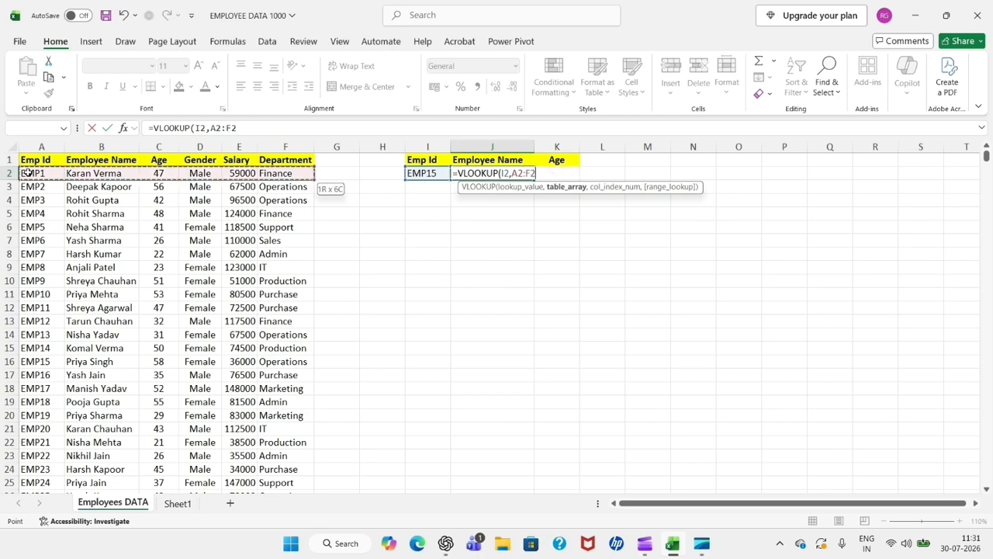
{"action": "key", "text": "ctrl+shift+Down"}
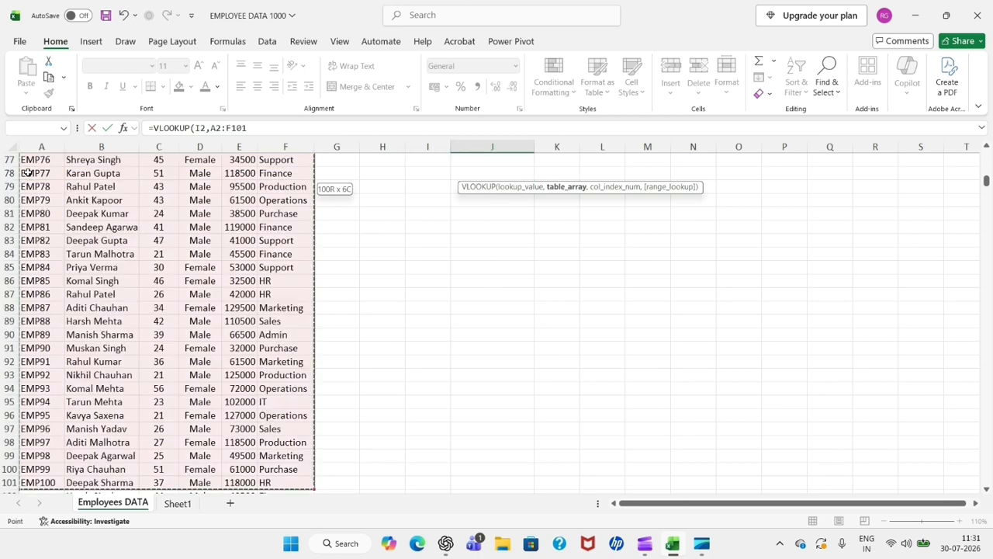
{"action": "key", "text": "ctrl+BackSpace"}
{"action": "type", "text": ","}
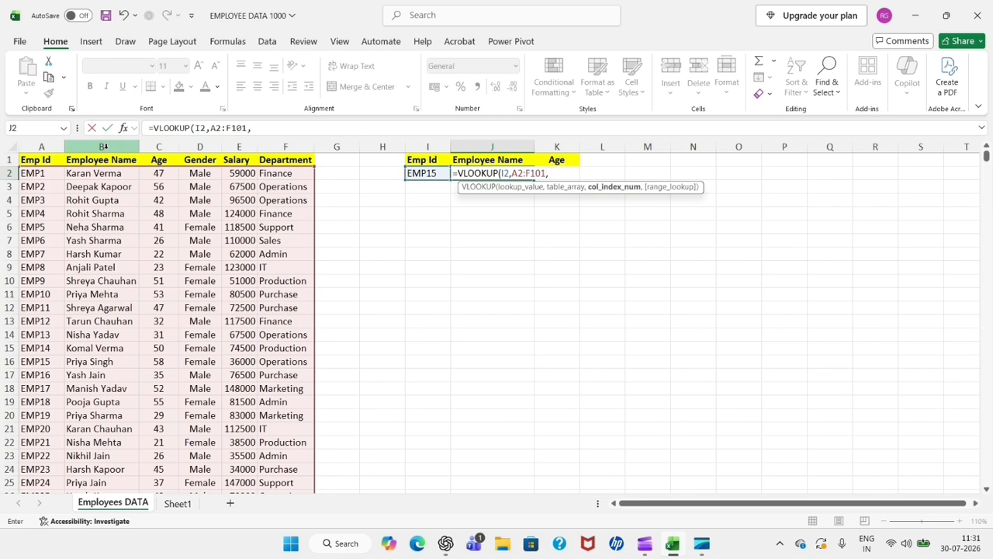
- Finish the J2 lookup with column index 2 and FALSE for an exact match, and enter the formula
{"action": "type", "text": "2,"}
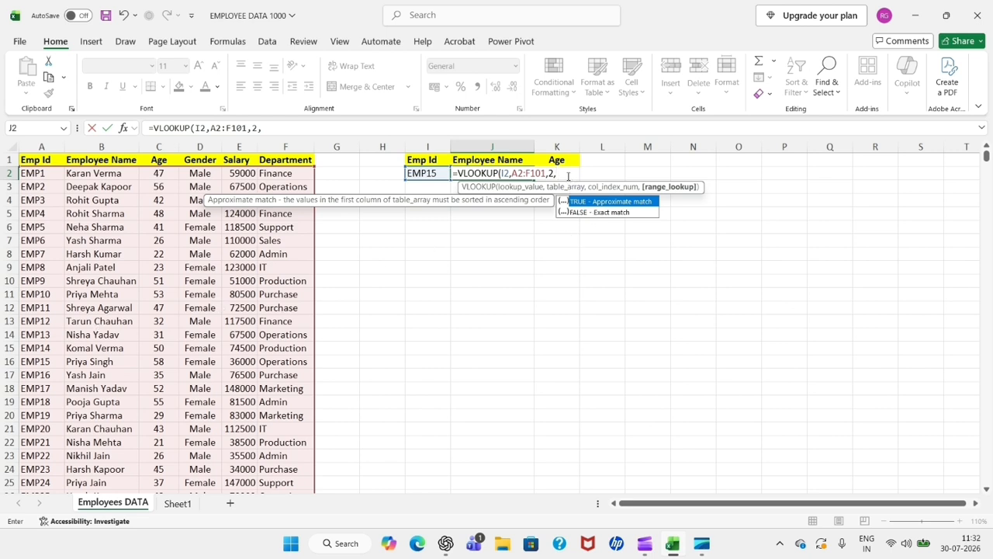
{"action": "left_click", "coordinate": [565, 172]}
{"action": "type", "text": "FALSE"}
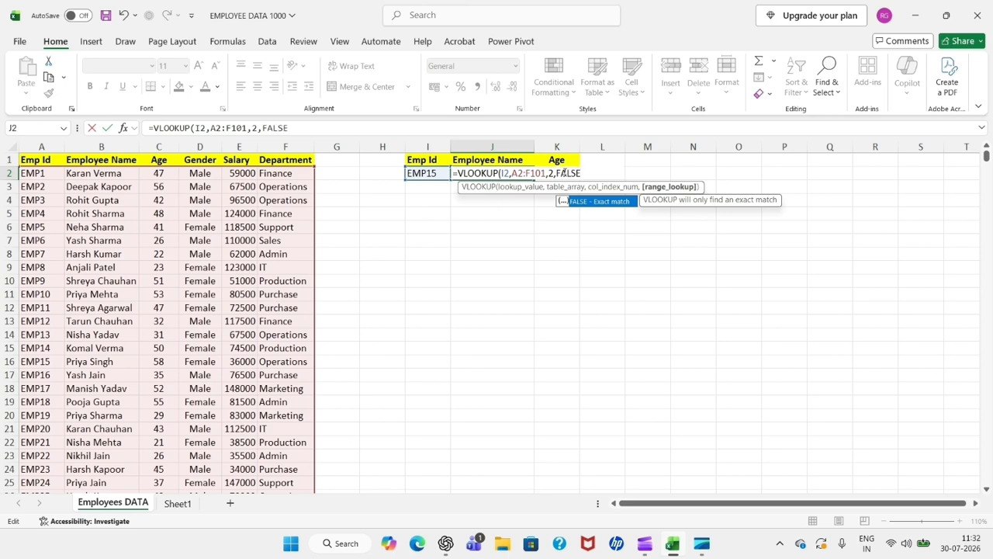
{"action": "type", "text": ")"}
{"action": "key", "text": "Return"}
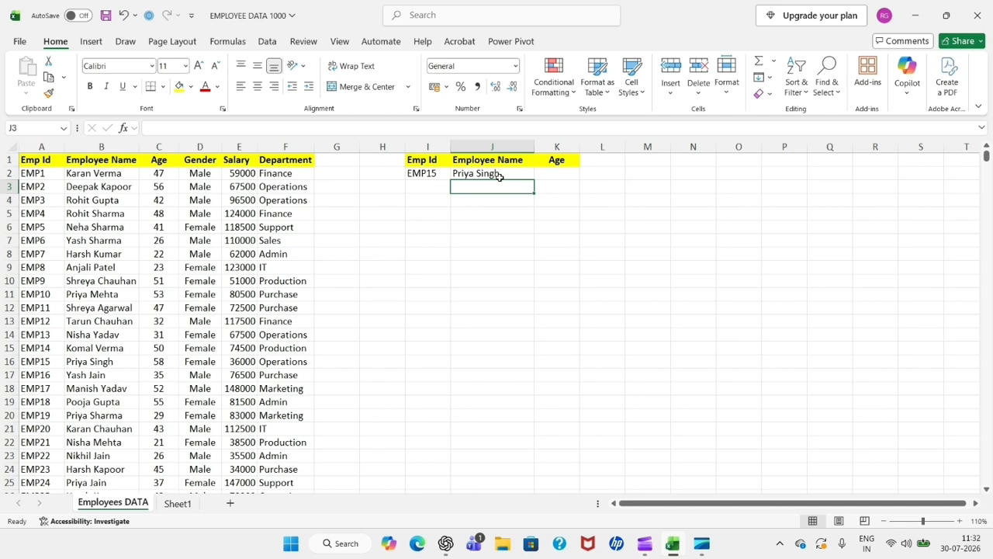
- Start a VLOOKUP formula in cell K2 under Age, with I2 as the lookup value
{"action": "double_click", "coordinate": [559, 173]}
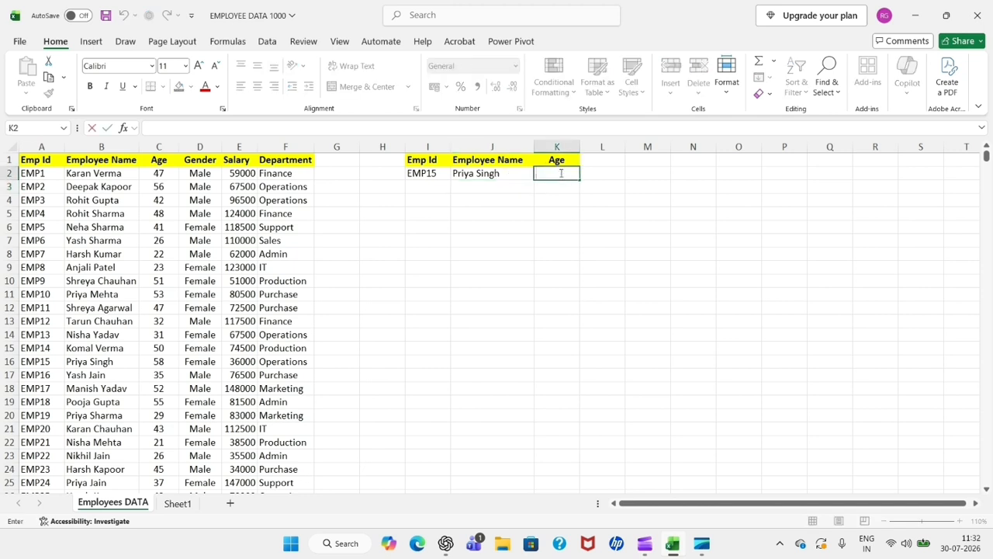
{"action": "type", "text": "="}
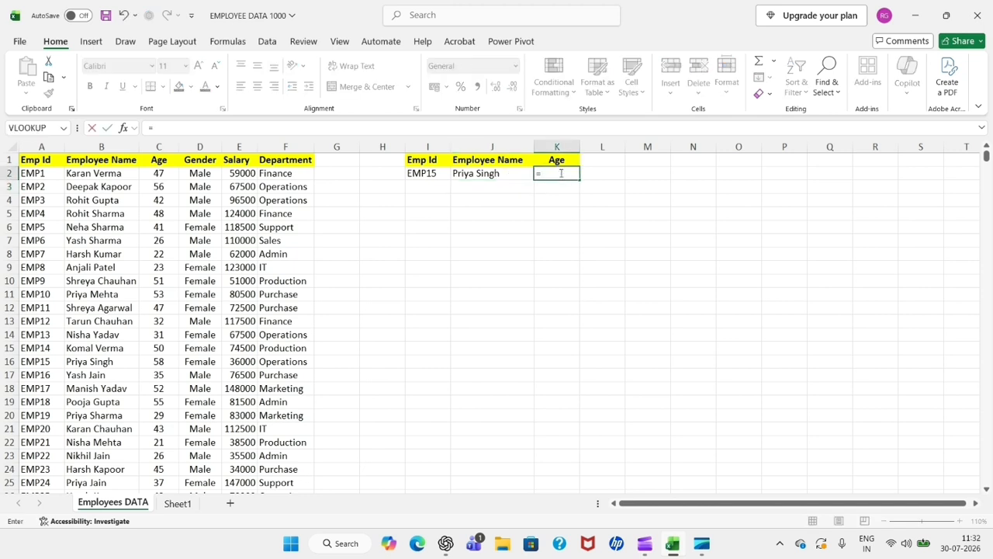
{"action": "type", "text": "VLOO"}
{"action": "key", "text": "Tab"}
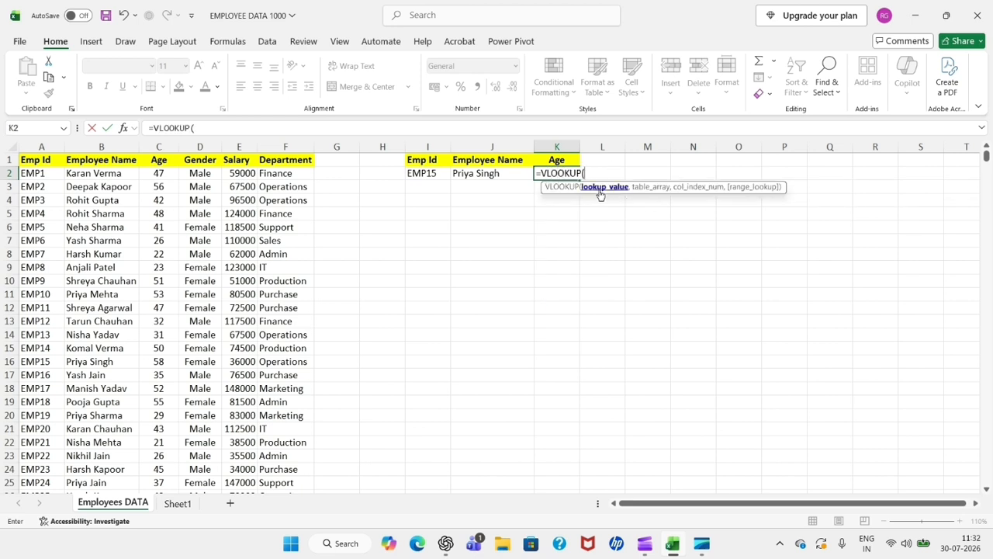
{"action": "left_click", "coordinate": [430, 173]}
{"action": "type", "text": ","}
- Give the K2 Age lookup the range A2:F101 as its table array
{"action": "left_click", "coordinate": [33, 178]}
{"action": "key", "text": "ctrl+shift+Right"}
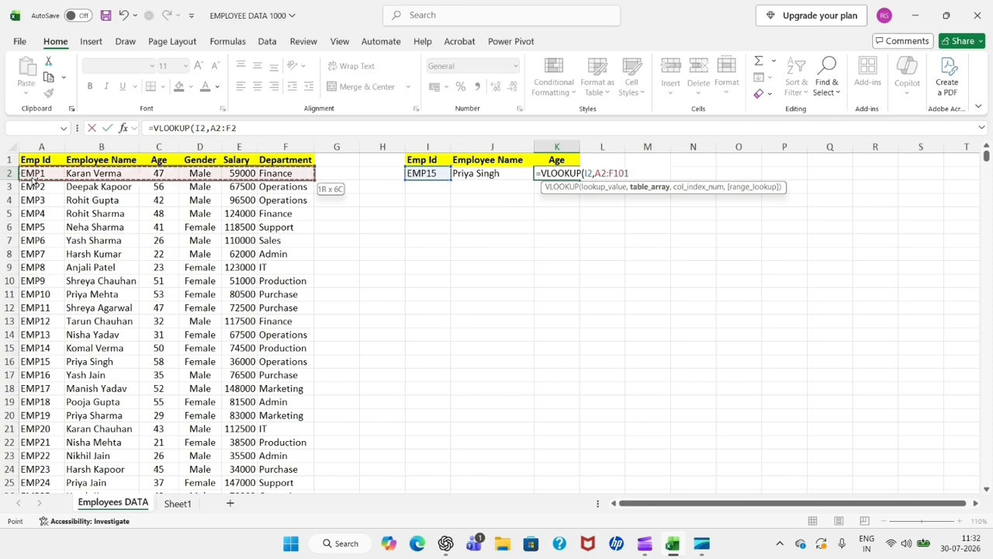
{"action": "key", "text": "ctrl+shift+Down"}
{"action": "type", "text": ","}
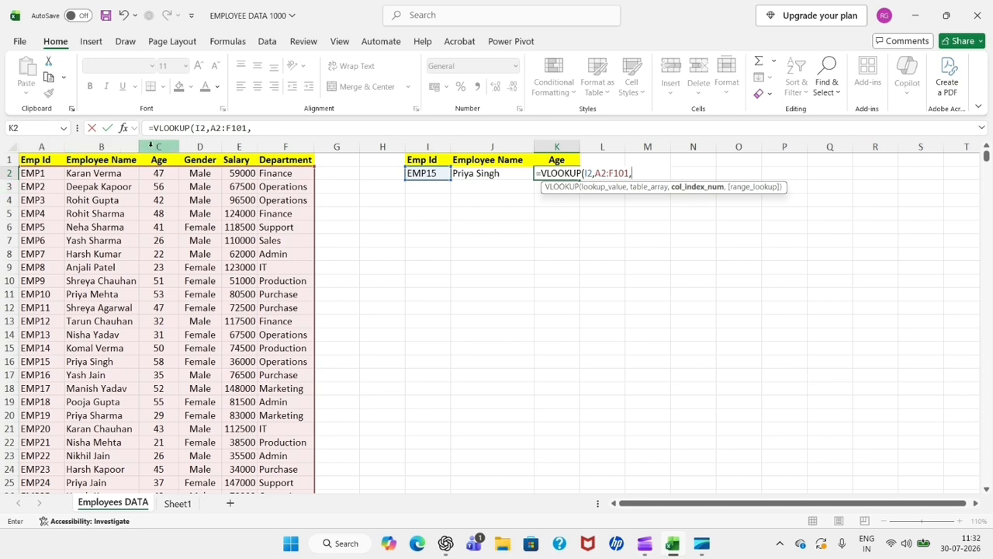
- Complete the K2 Age lookup with column index 3 and FALSE for an exact match, and enter it
{"action": "type", "text": "3,"}
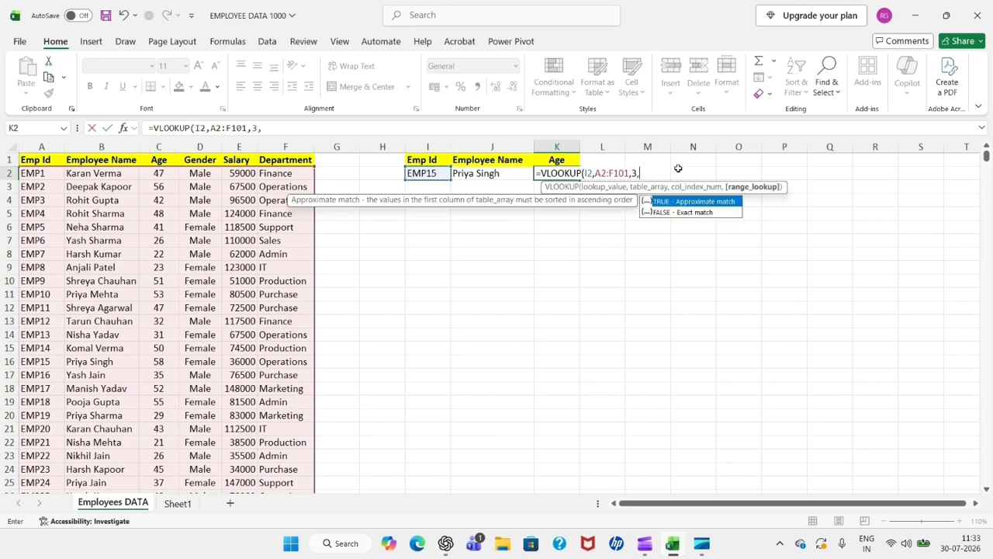
{"action": "type", "text": "FALSE"}
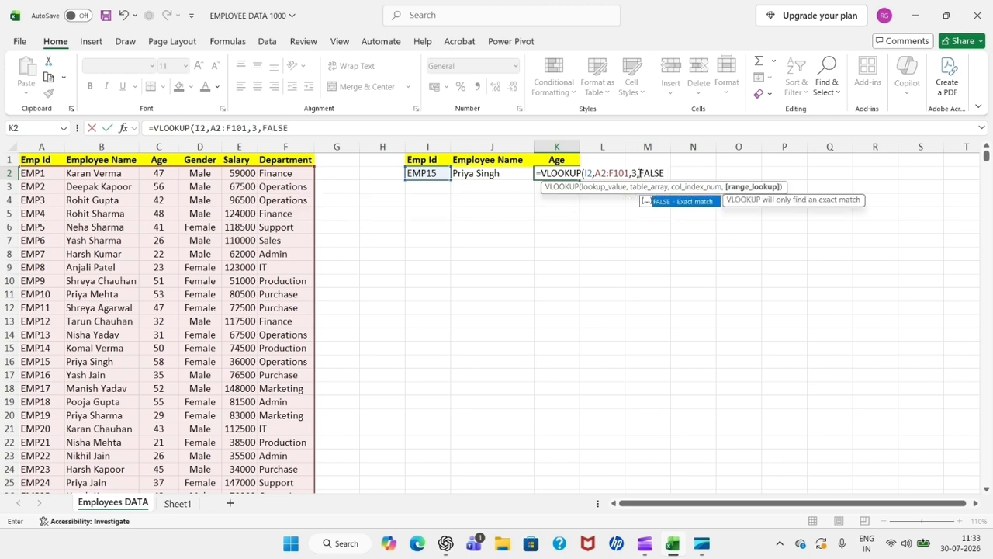
{"action": "type", "text": ")"}
{"action": "key", "text": "Return"}
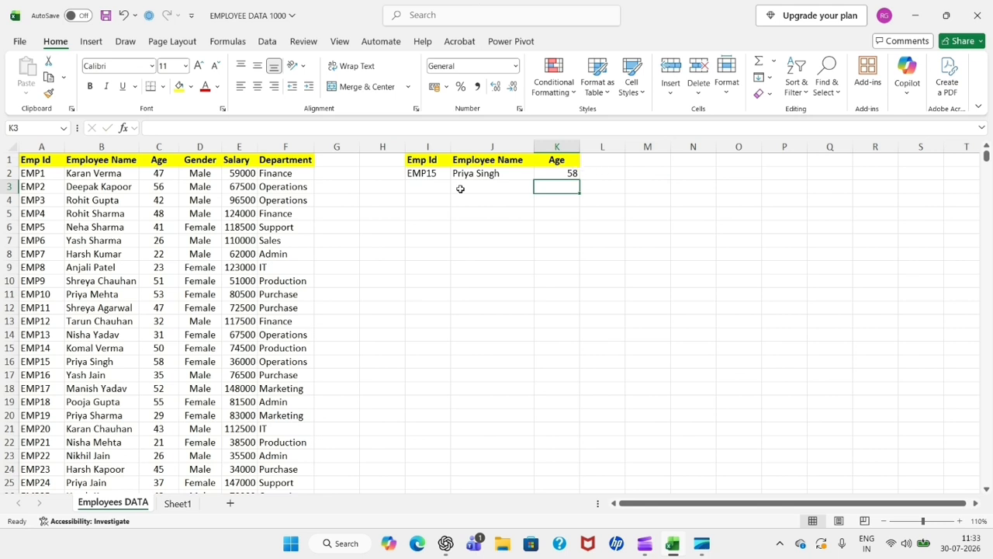